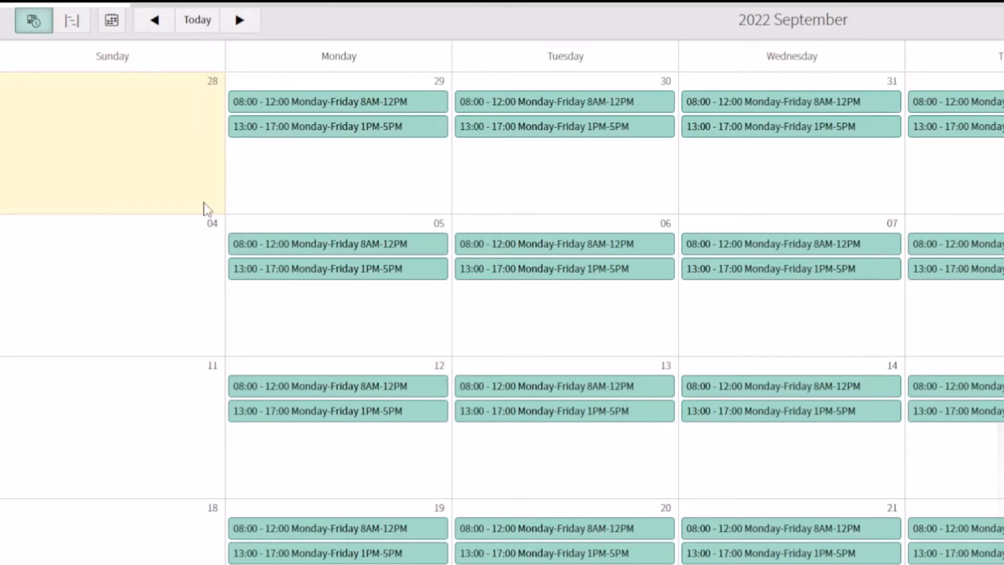
Review the Resource Management Schedule's work-hour entries and its Child Schedules list.
drag(349, 302, 460, 368)
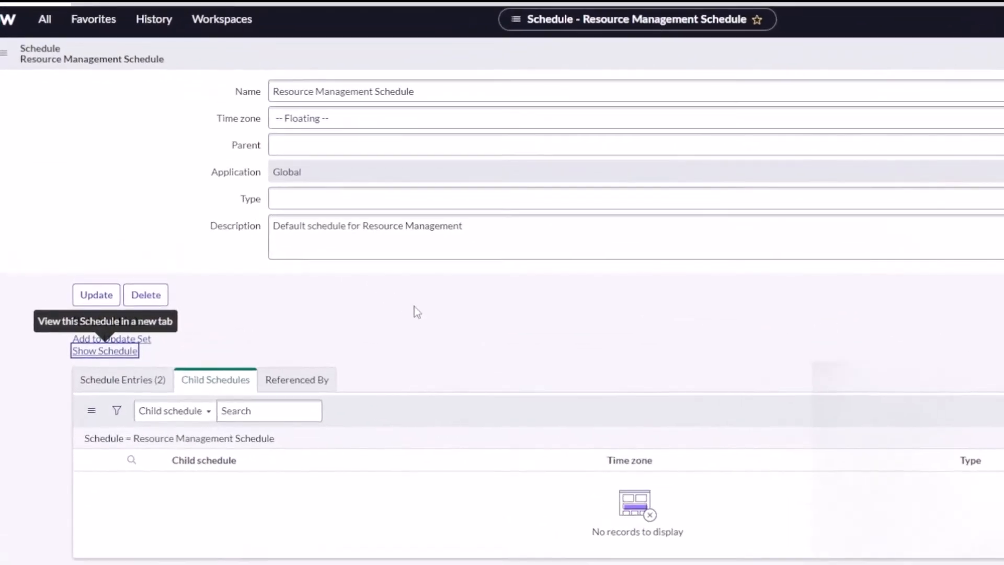
click(124, 380)
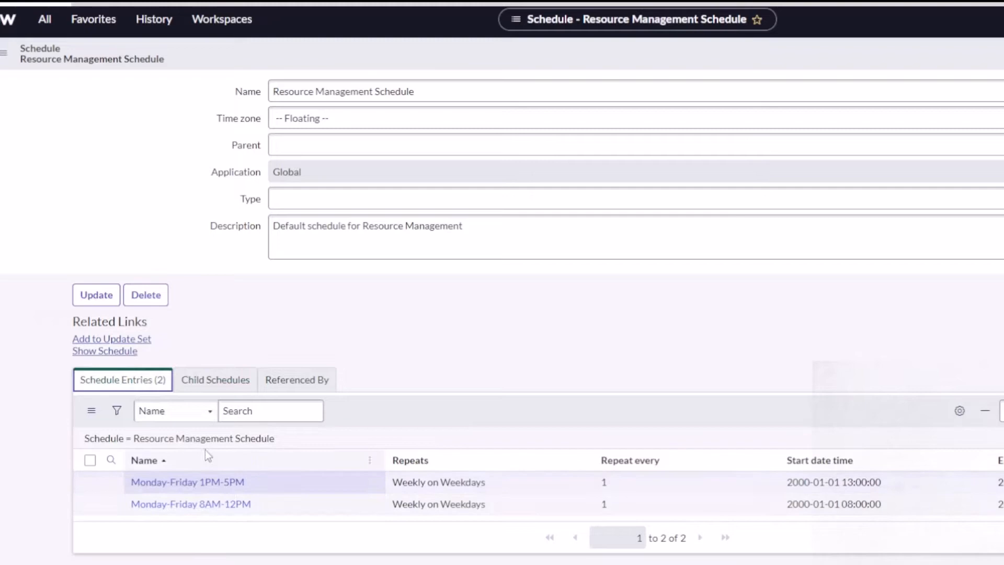
click(214, 380)
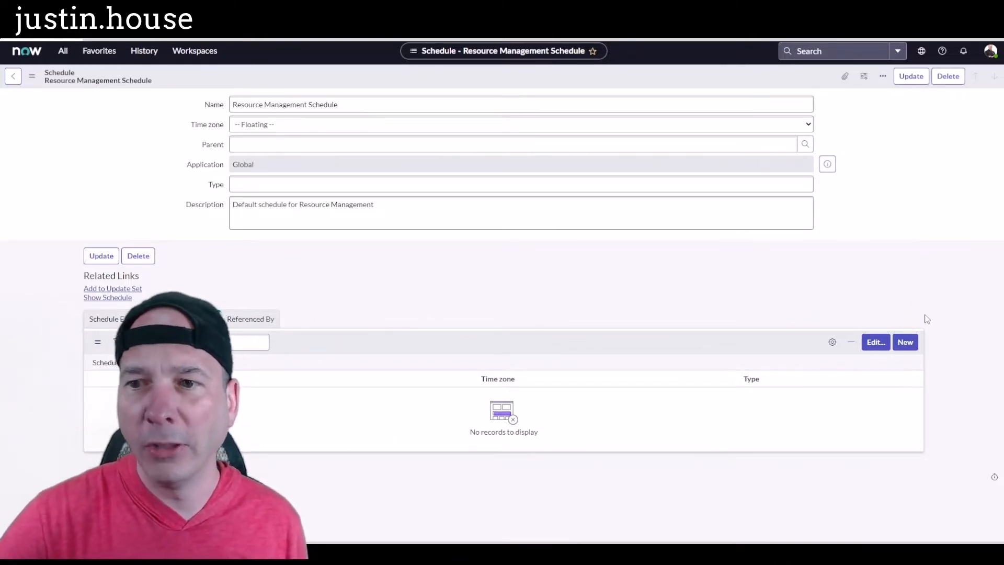
Save a new child schedule 'US Labor Day', type Holiday, description 'US Labor Day Holiday'.
click(906, 343)
text(US Labor Day)
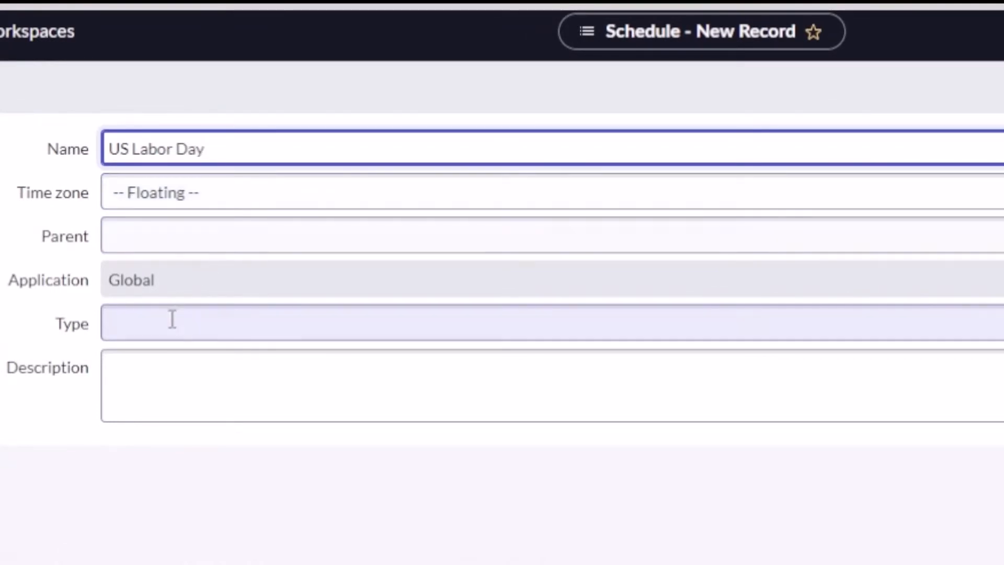
click(167, 323)
text(Holiday)
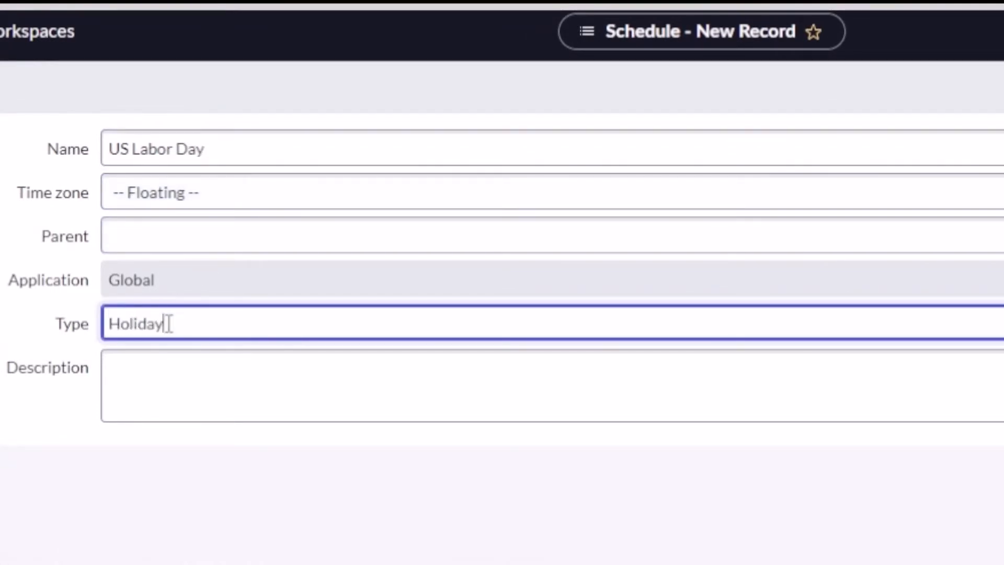
click(184, 408)
text(US Labor Da)
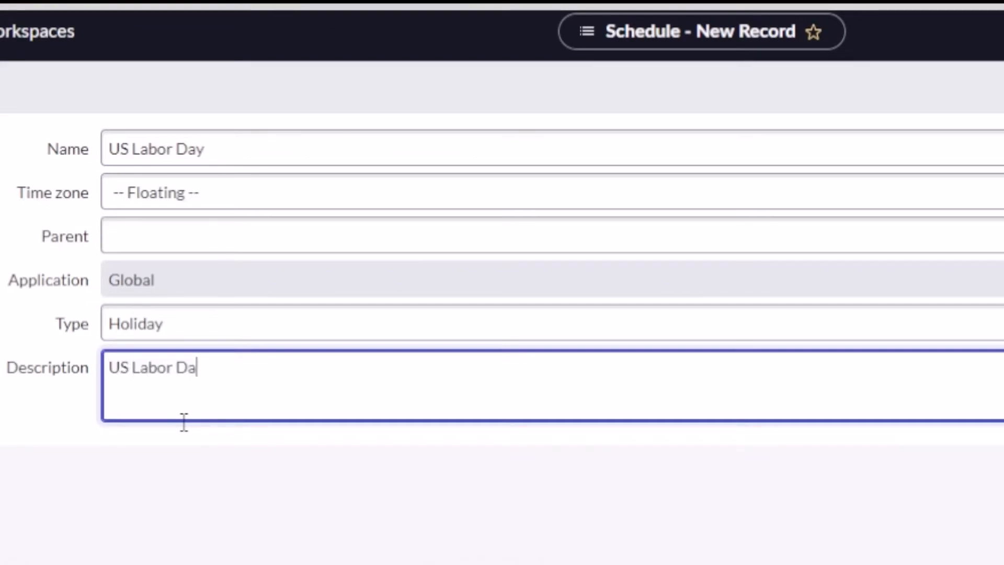
text(y Holiday)
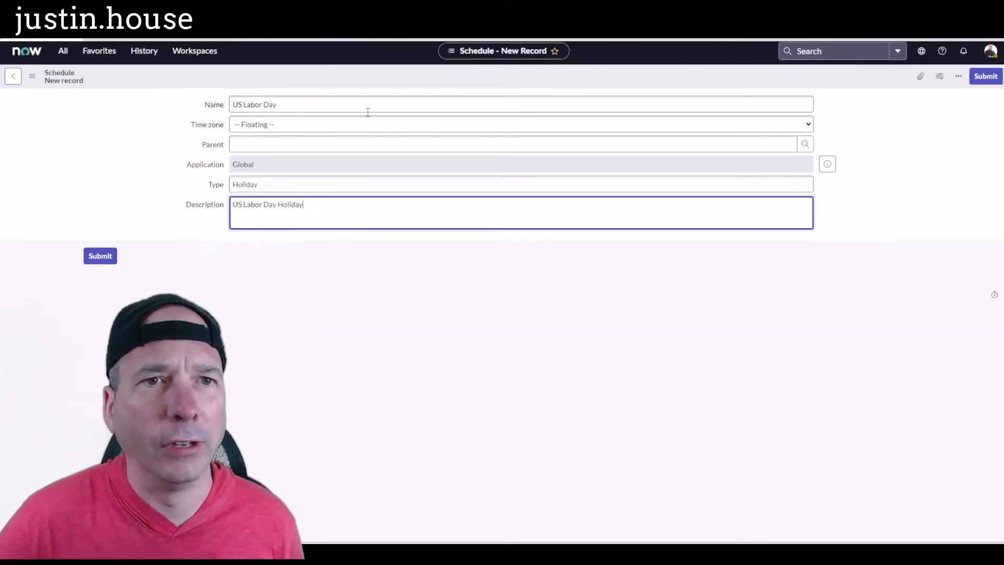
right_click(404, 77)
click(424, 81)
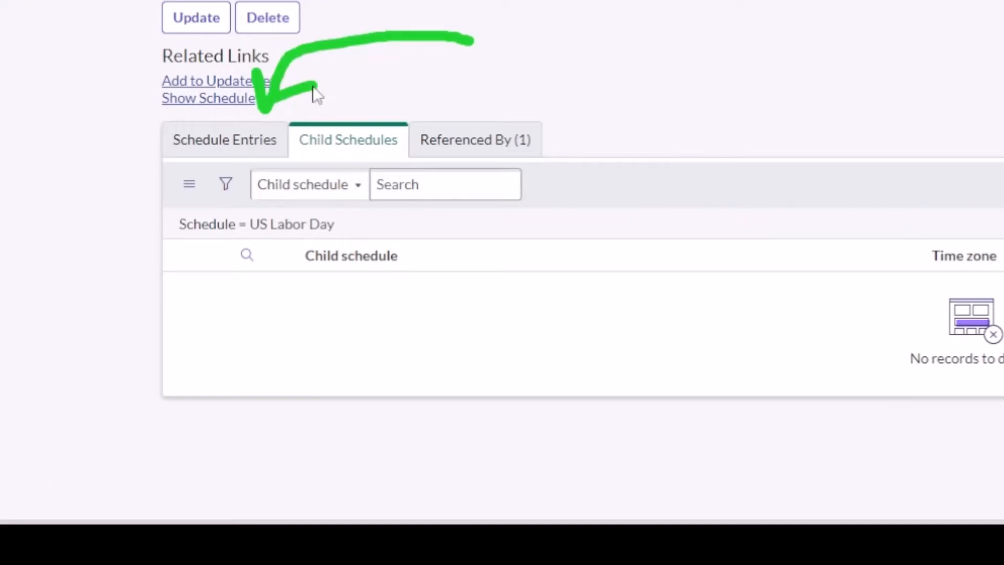
Show the US Labor Day schedule's empty Schedule Entries list.
click(224, 140)
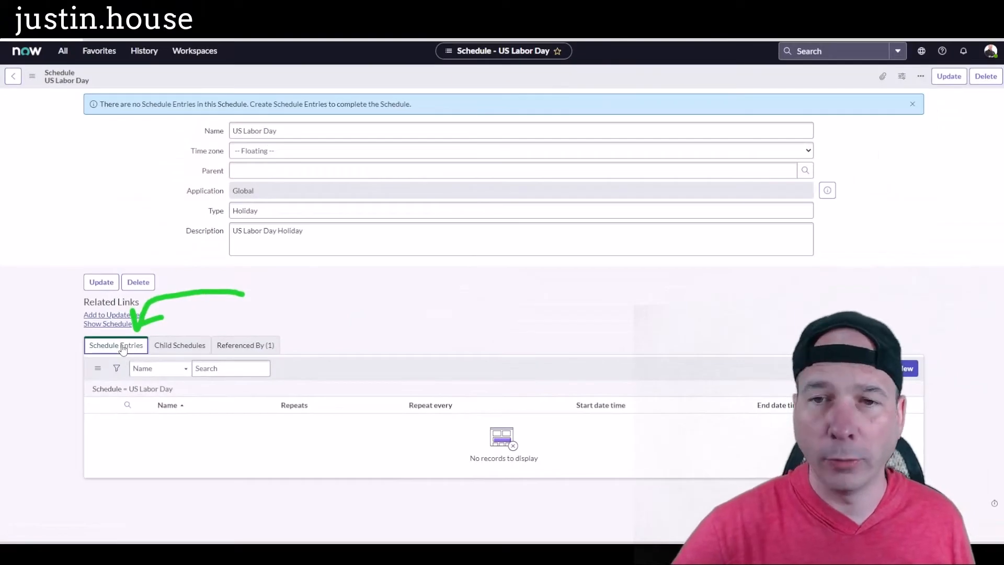
mouse_move(839, 268)
mouse_down()
mouse_move(877, 279)
mouse_move(913, 353)
mouse_up()
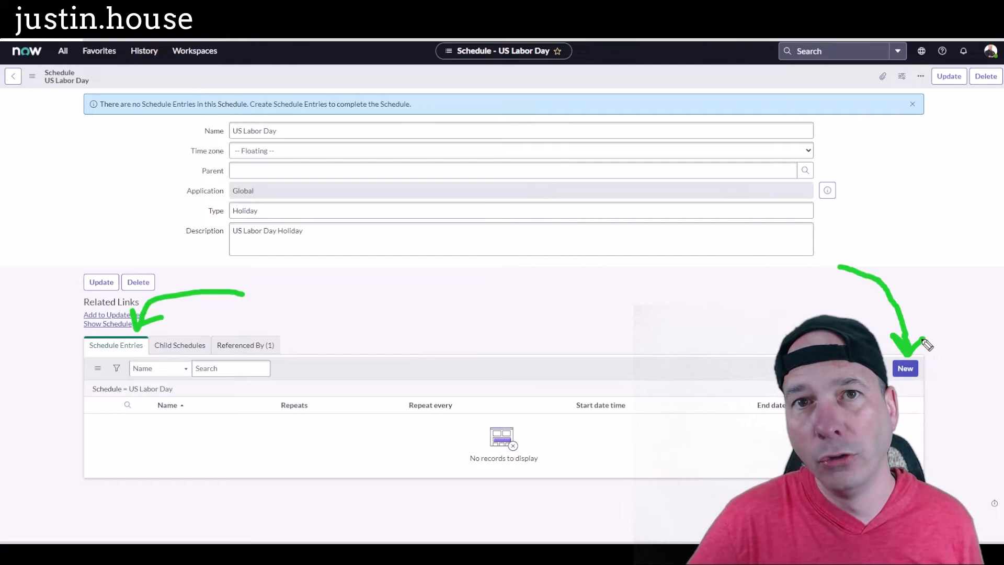
key(Escape)
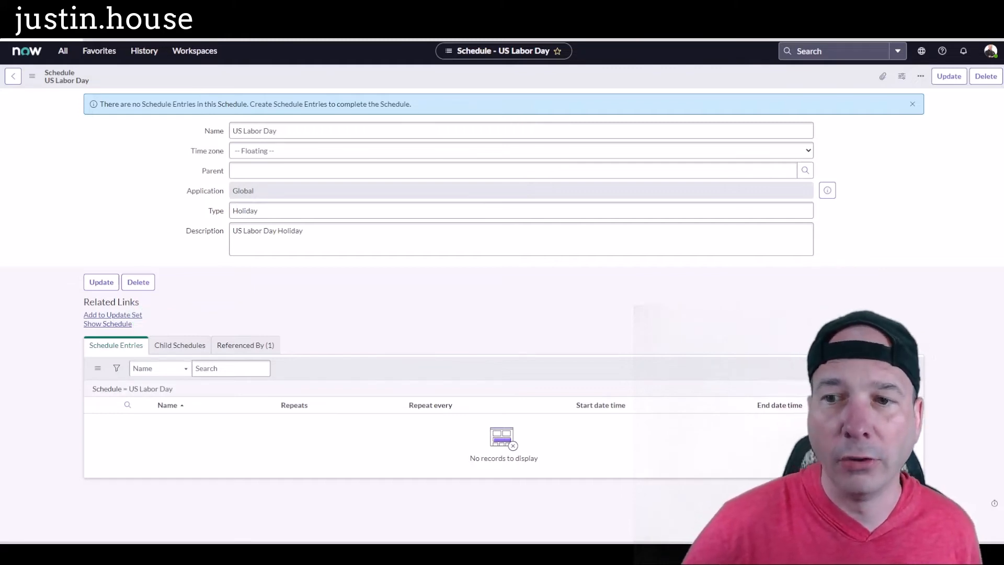
Start a new entry named 'US Labor Day' with type Excluded.
click(909, 368)
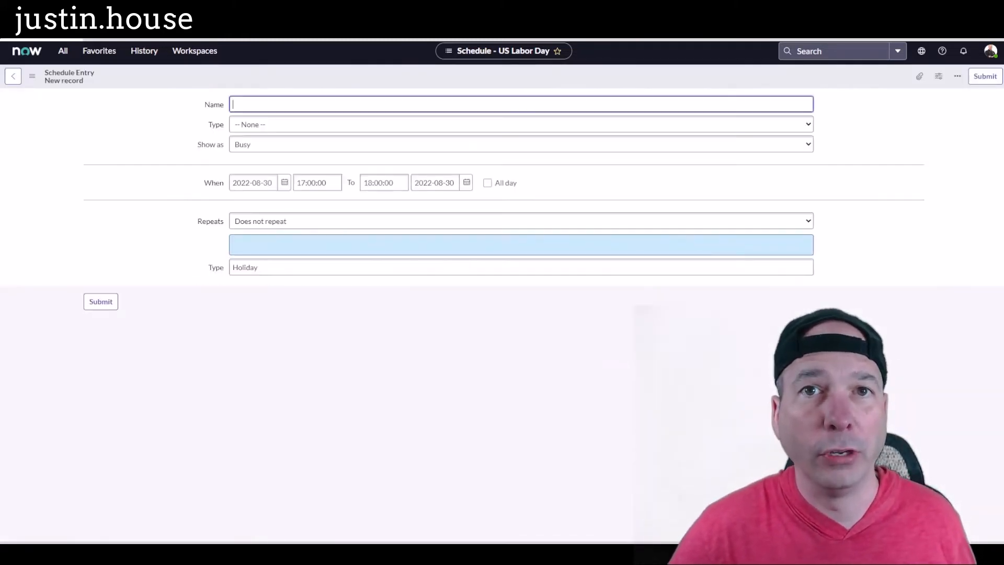
click(376, 104)
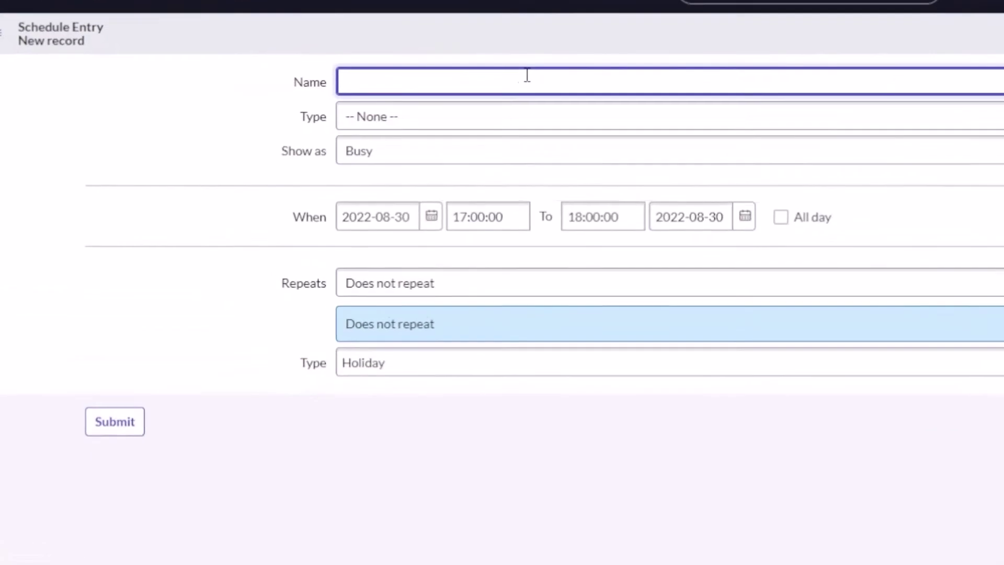
text(US Labor Day)
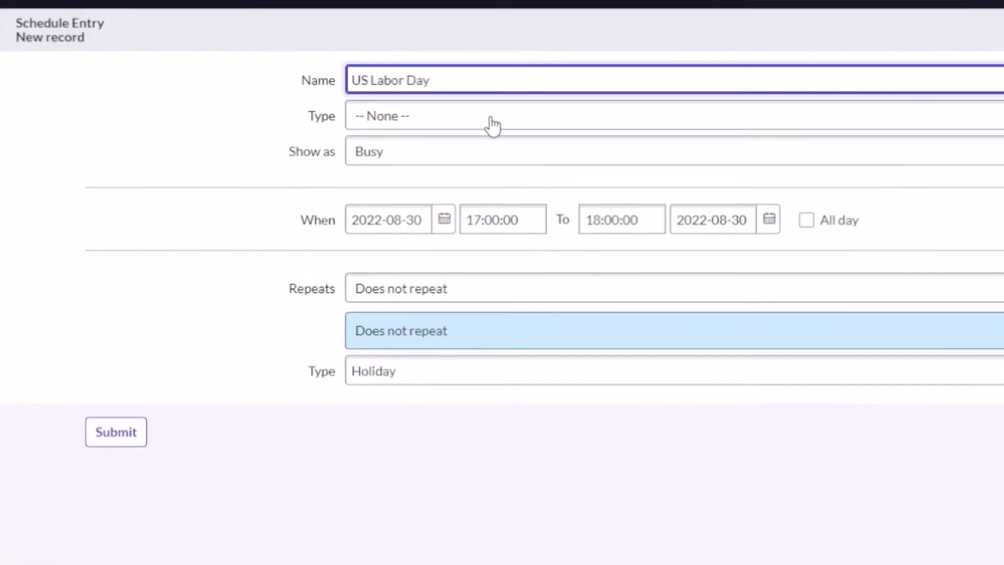
click(492, 118)
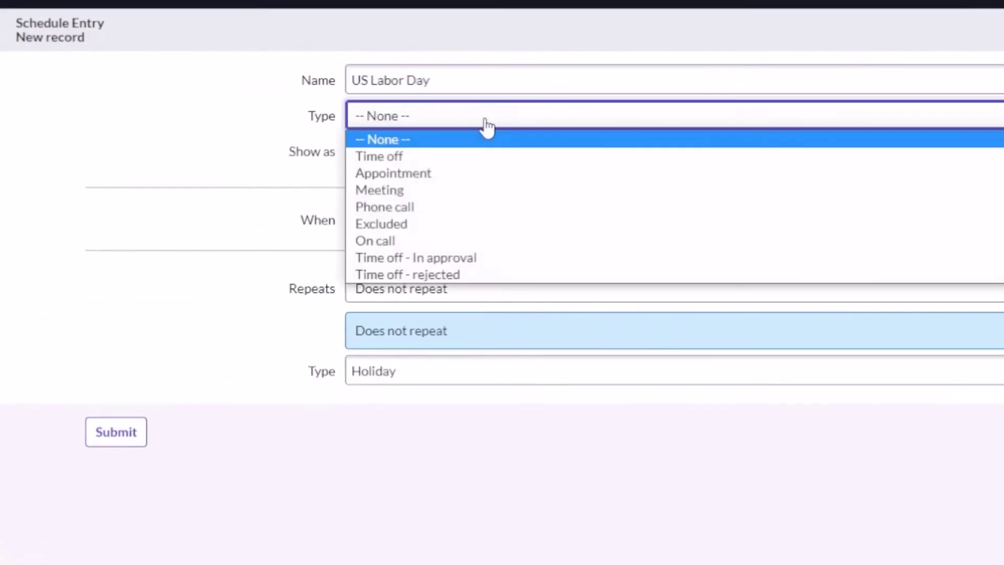
click(451, 225)
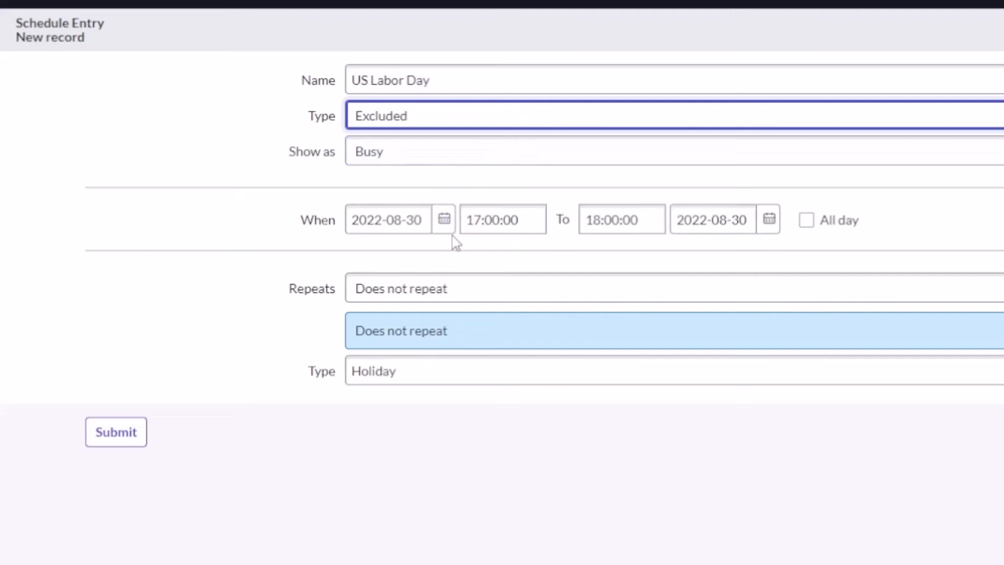
Date the entry 2022-09-05, mark it All day, and submit it.
click(443, 220)
click(271, 424)
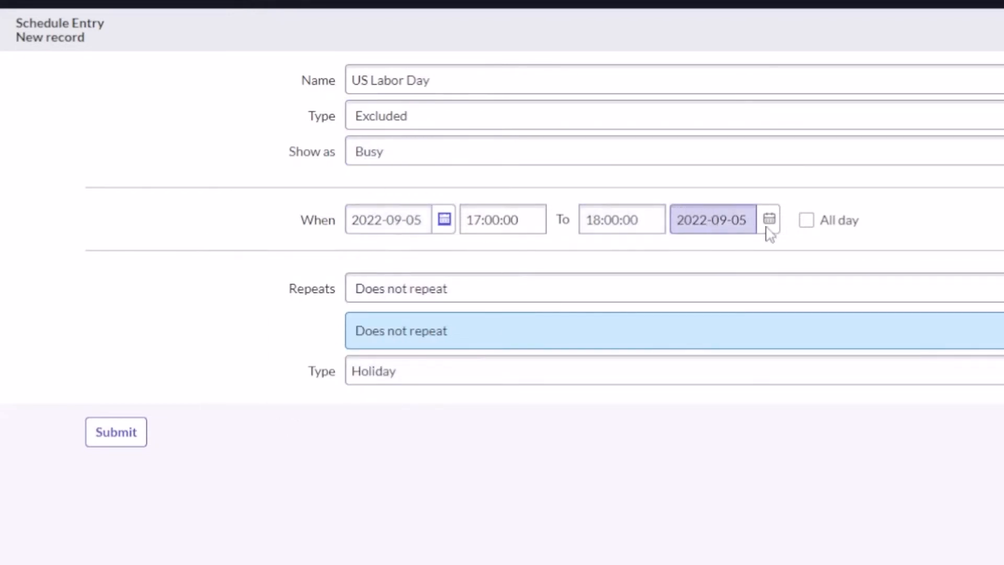
click(806, 220)
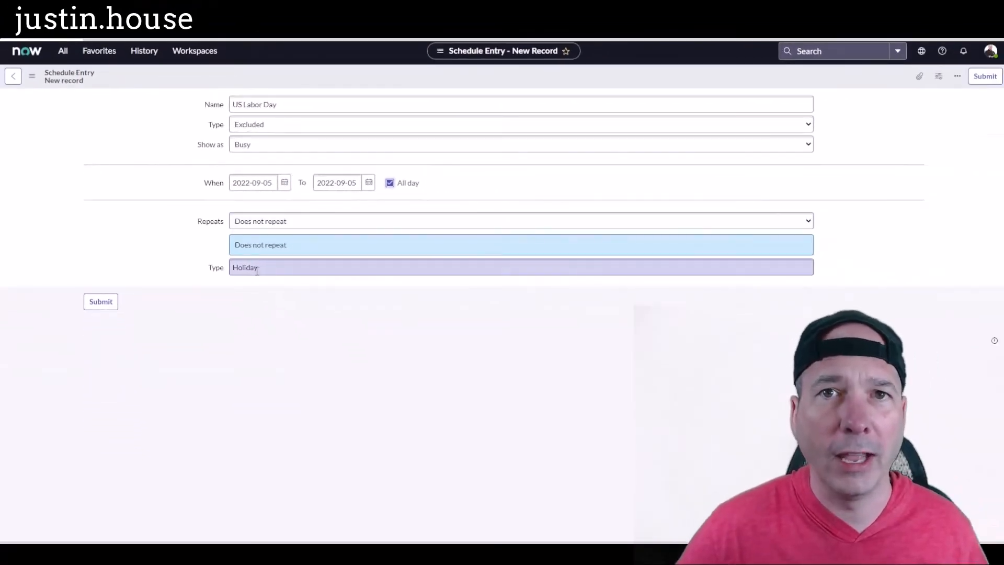
click(101, 301)
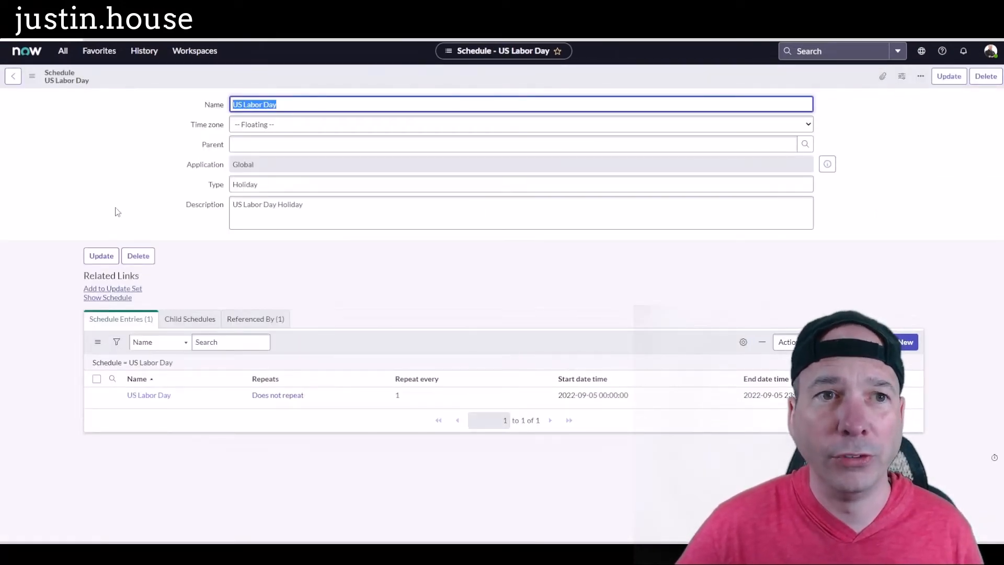
Return to the Resource Management Schedule and view its September 2022 calendar showing Labor Day on the 5th.
click(14, 76)
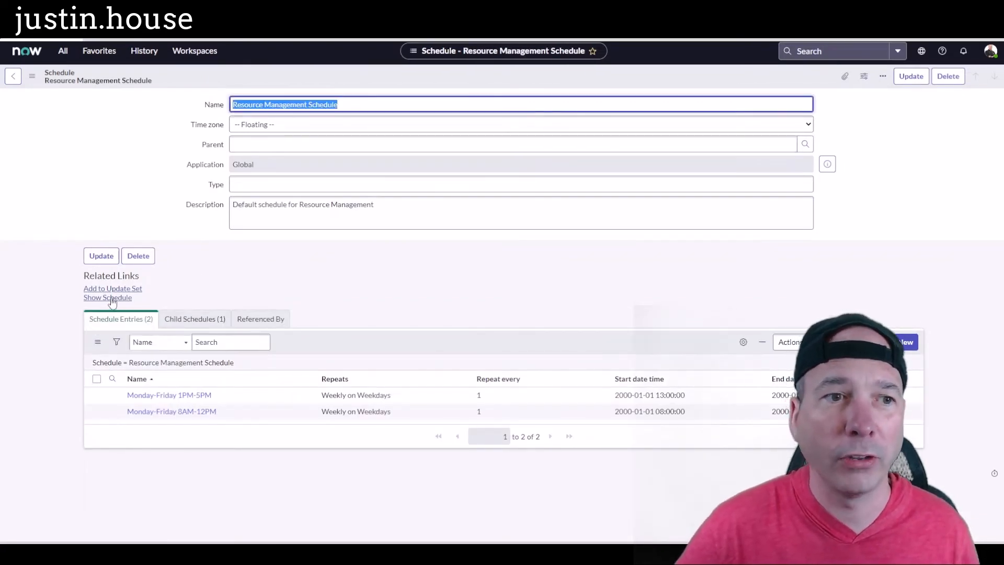
click(110, 299)
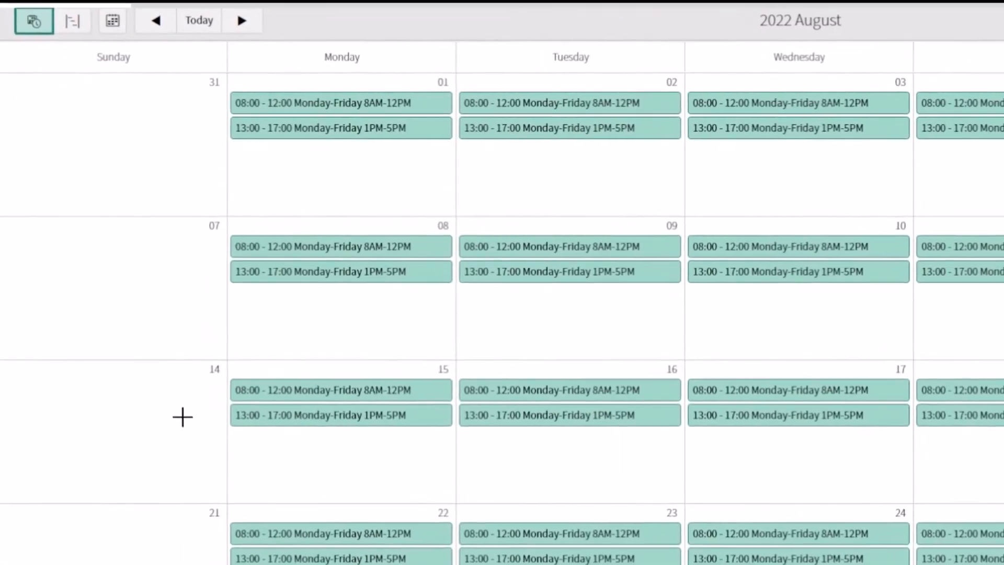
click(245, 21)
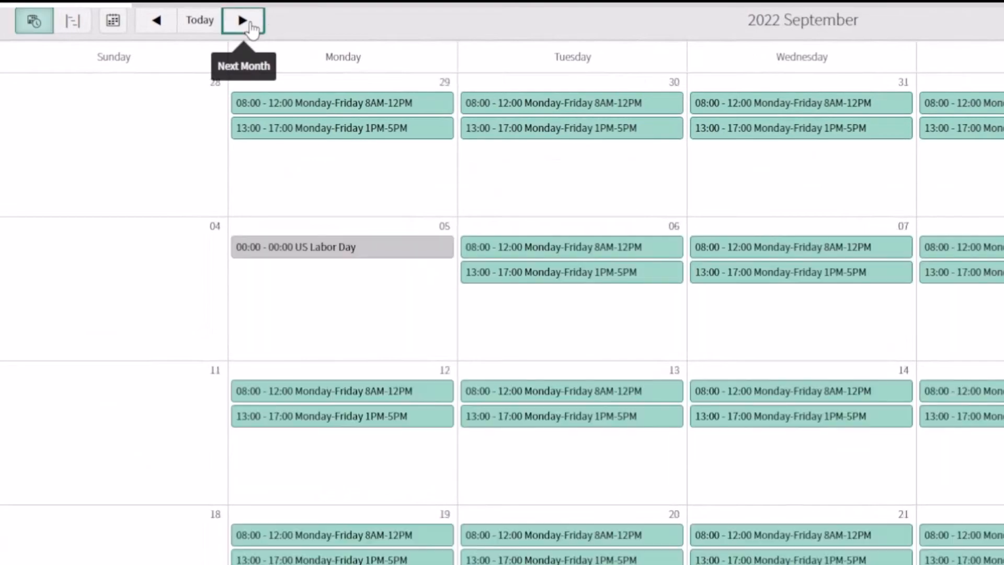